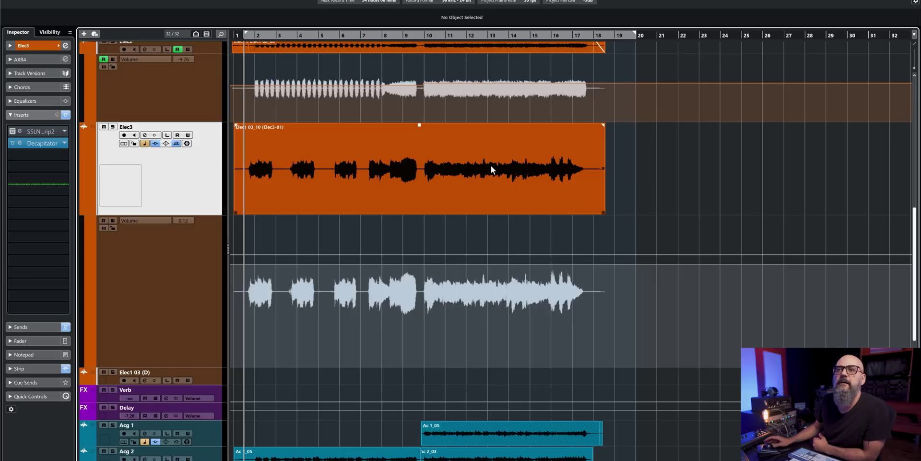
# Try drawing a clip volume dip between about bars 10 and 13 on the Elec3 clip, and undo it.
pyautogui.click(522, 169)
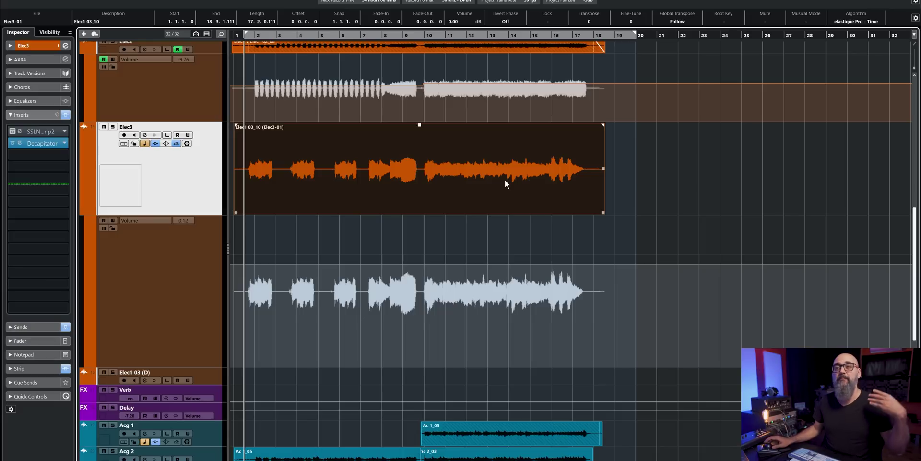
pyautogui.click(641, 191)
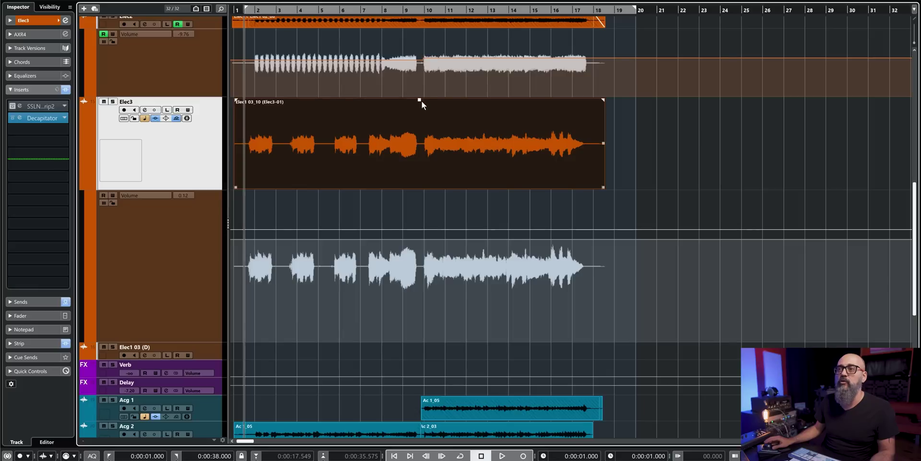
pyautogui.moveTo(419, 100)
pyautogui.mouseDown()
pyautogui.moveTo(418, 163)
pyautogui.moveTo(418, 113)
pyautogui.moveTo(448, 99)
pyautogui.moveTo(482, 105)
pyautogui.mouseUp()
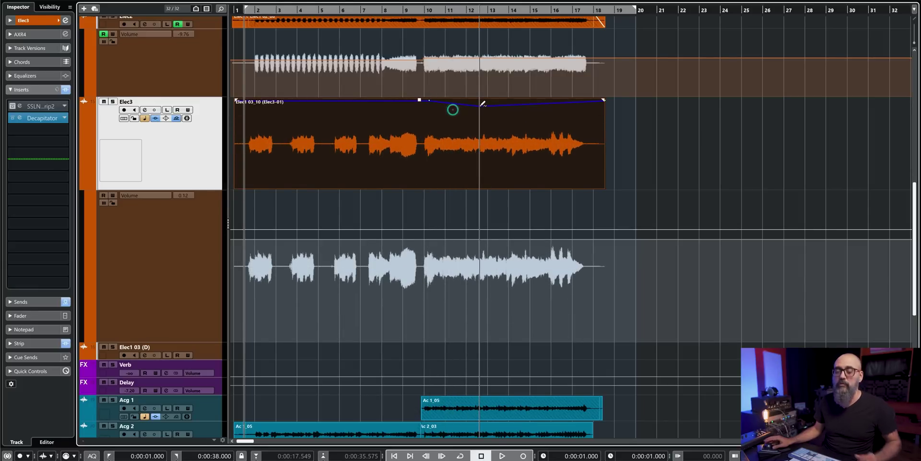
pyautogui.hotkey('ctrl', 'z')
pyautogui.press('1')
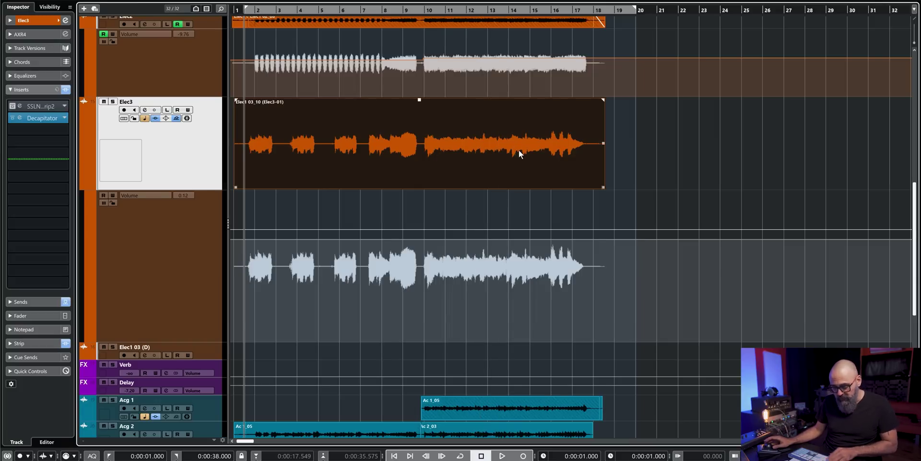
# Apply Comp FET-76 to the Elec3 clip with Direct Offline Processing and raise the compressor's output.
pyautogui.press('F7')
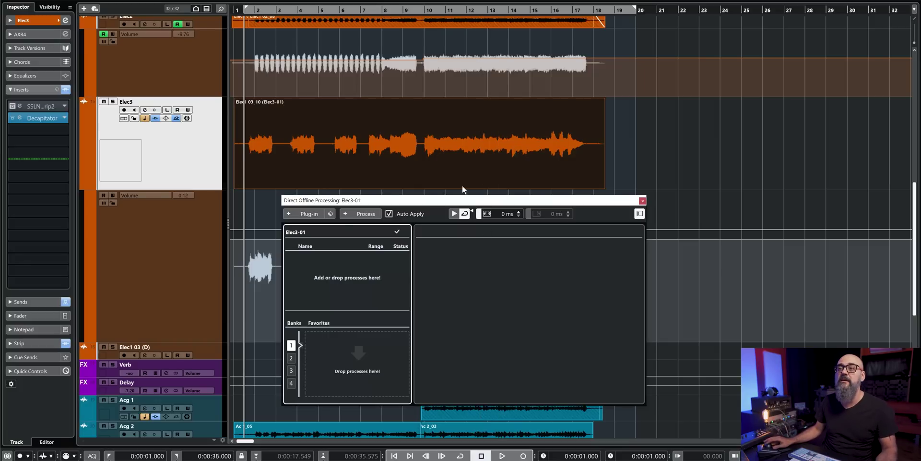
pyautogui.click(306, 215)
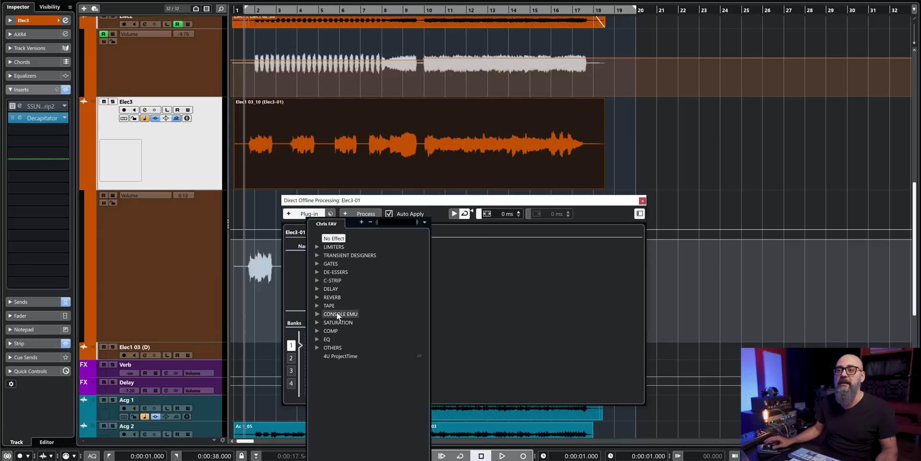
pyautogui.click(331, 331)
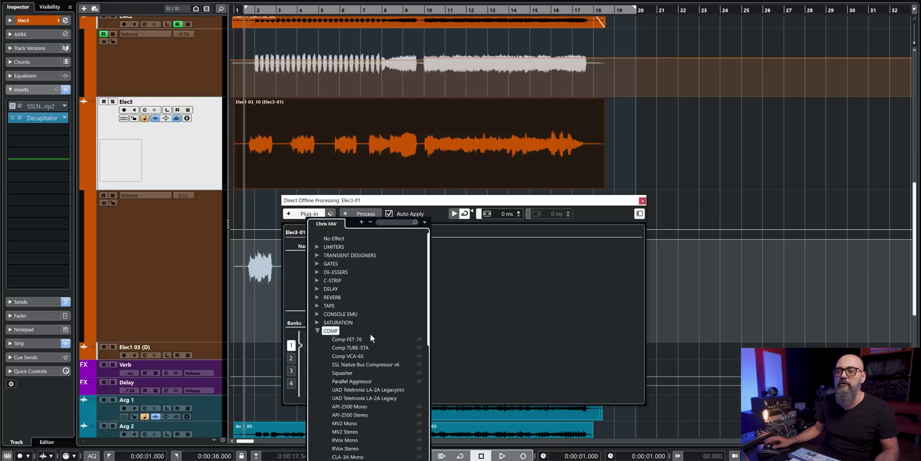
pyautogui.click(359, 340)
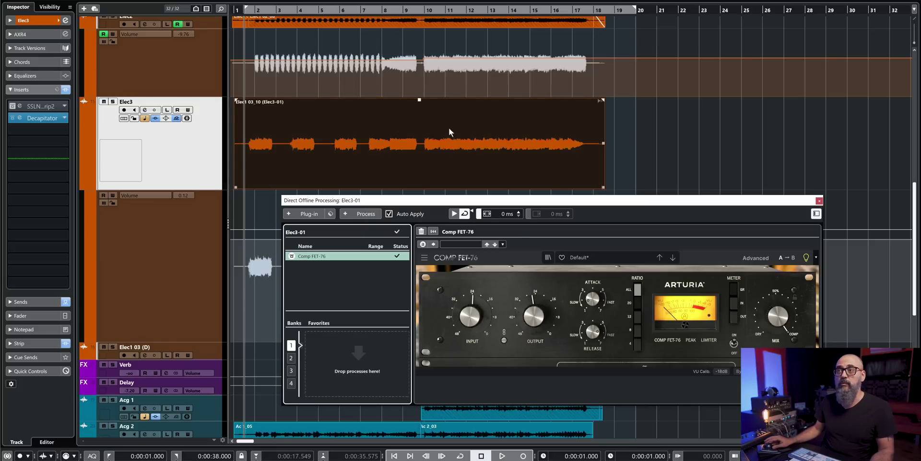
pyautogui.moveTo(534, 315); pyautogui.dragTo(534, 300)
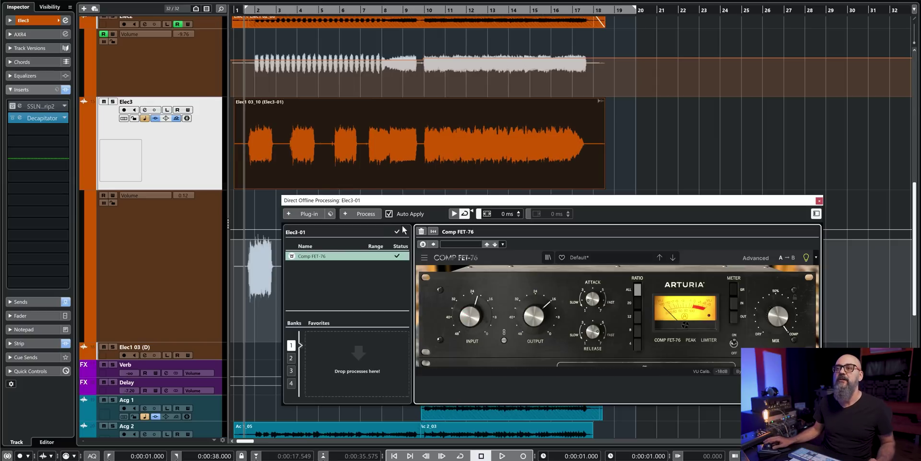
# Remove the Comp FET-76 process from the Elec3 clip, close Direct Offline Processing and deselect the clip.
pyautogui.click(422, 231)
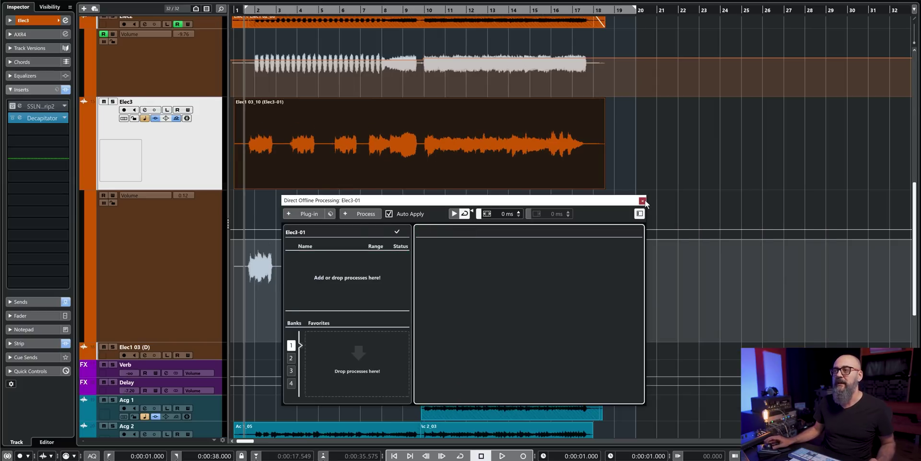
pyautogui.click(642, 201)
pyautogui.click(636, 156)
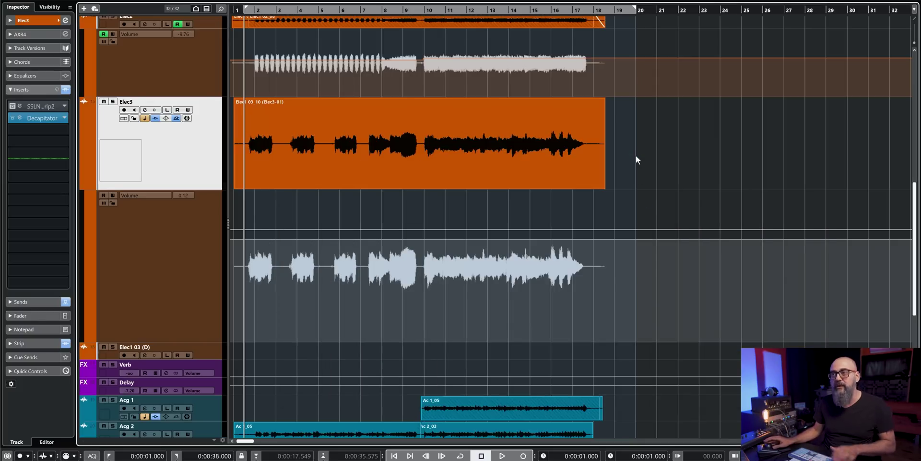
# Open Elec3's channel settings from the mixer and solo the track.
pyautogui.press('F3')
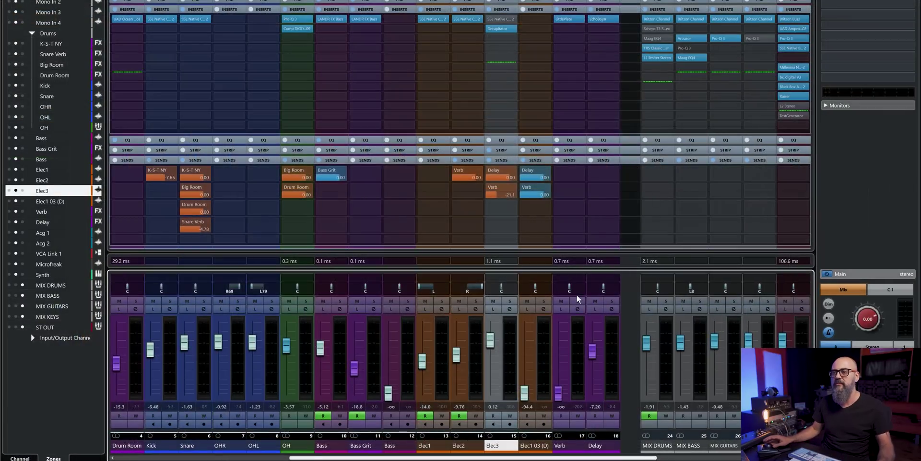
pyautogui.click(509, 309)
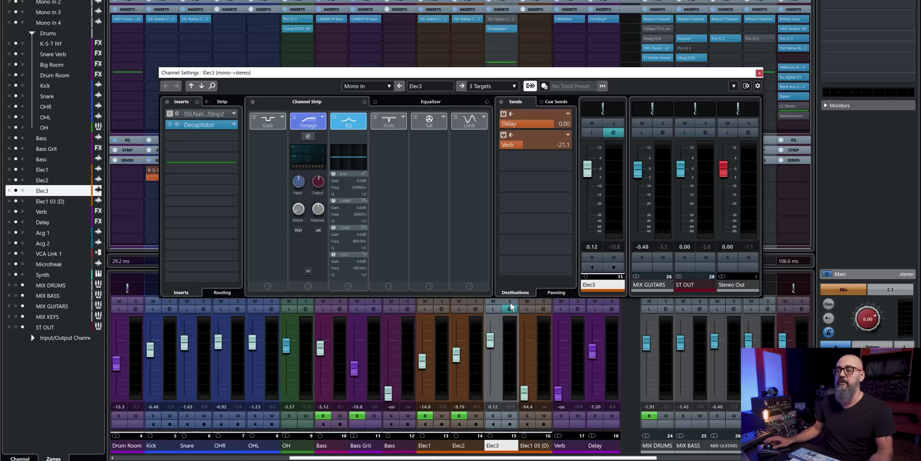
pyautogui.click(510, 301)
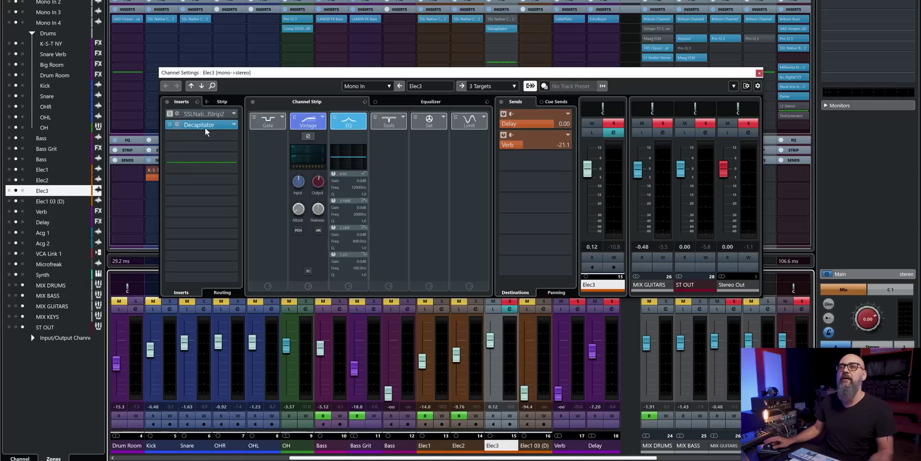
# Bypass Elec3's channel strip compressor and show the channel's equalizer.
pyautogui.click(294, 117)
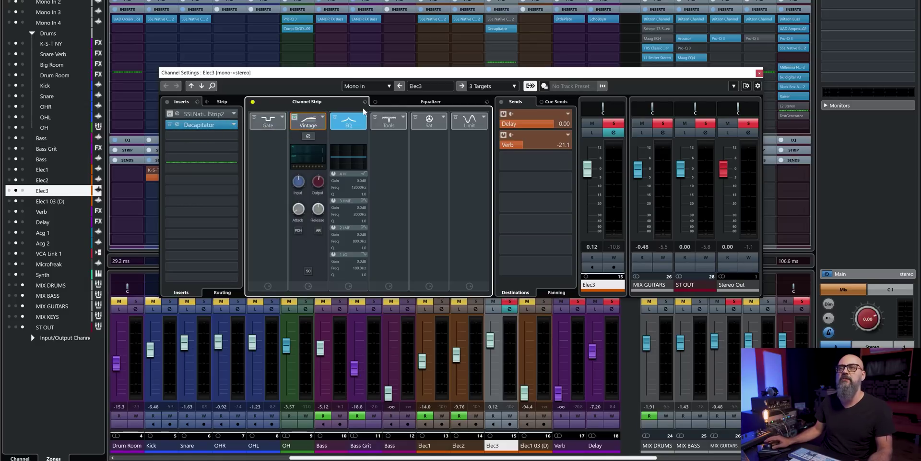
pyautogui.click(404, 105)
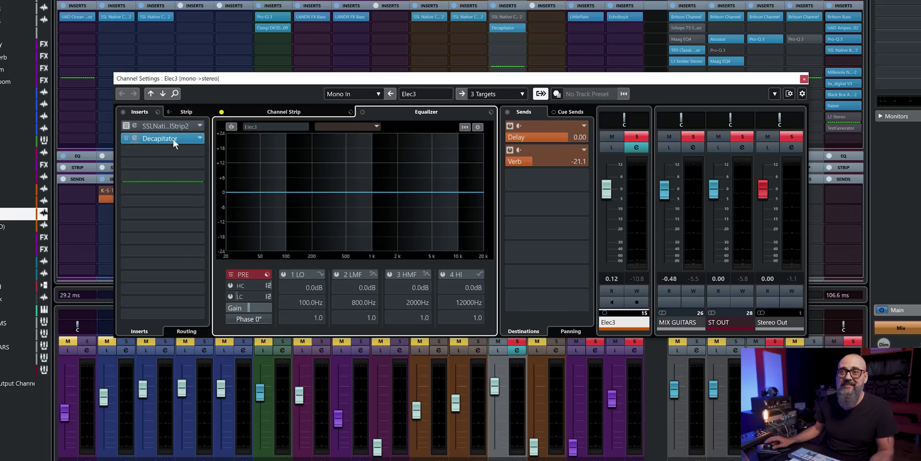
# Open the Decapitator insert on Elec3 and arrange its window above the channel settings so both are usable.
pyautogui.click(137, 140)
pyautogui.click(136, 139)
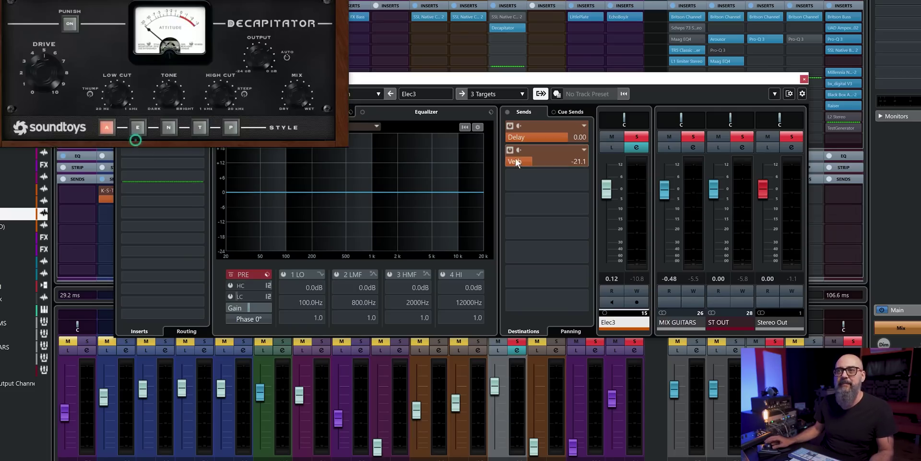
pyautogui.moveTo(172, 2); pyautogui.dragTo(313, 12)
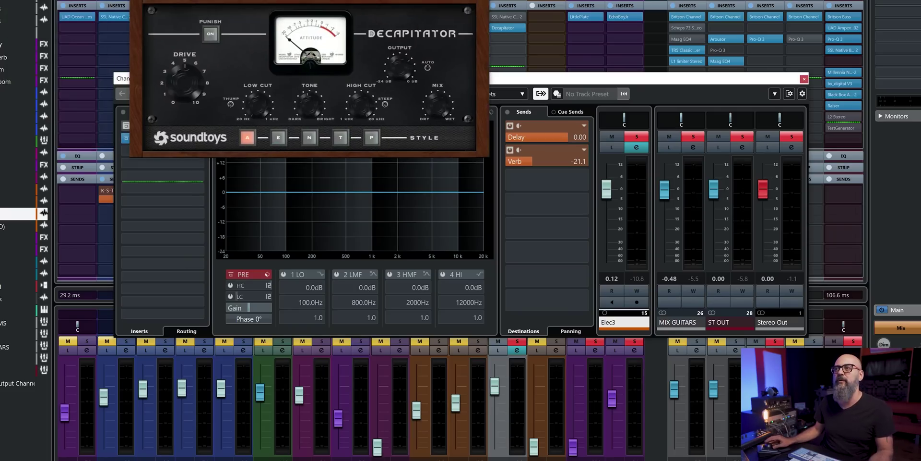
pyautogui.click(580, 86)
pyautogui.moveTo(560, 65)
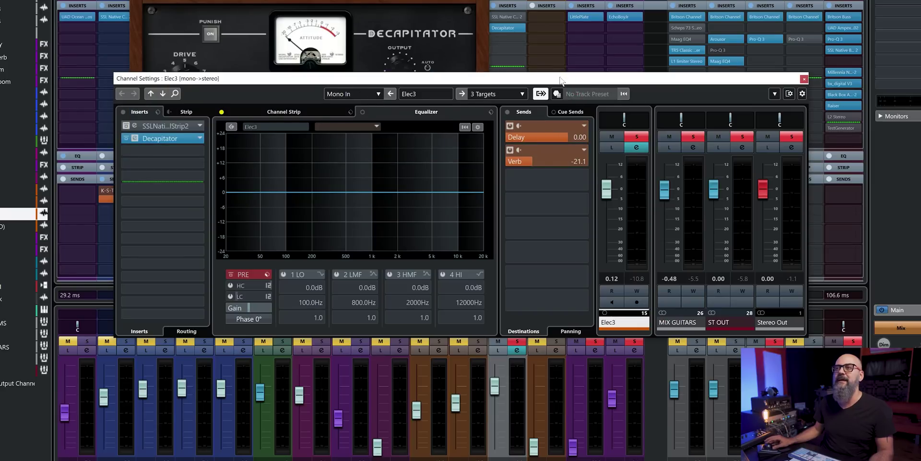
pyautogui.moveTo(560, 79); pyautogui.dragTo(529, 156)
pyautogui.moveTo(168, 1); pyautogui.dragTo(280, 26)
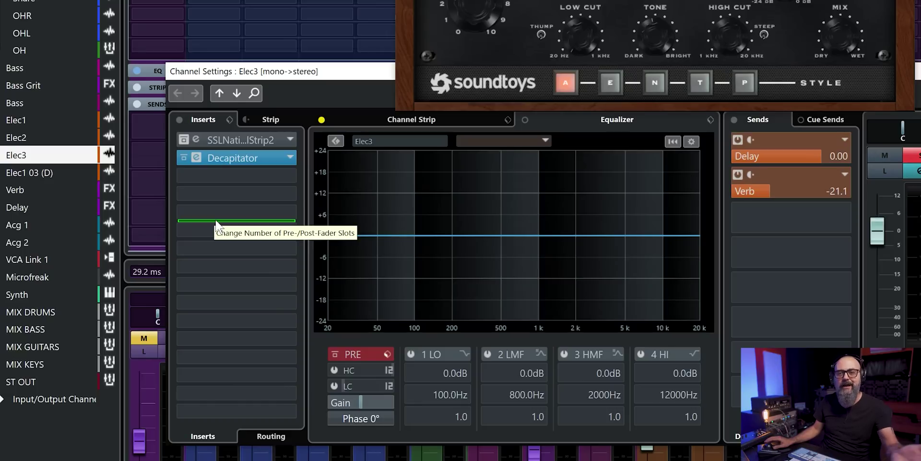
# Vary the Elec3 fader with Decapitator in its pre-fader insert slot, ending at about -1.63 dB.
pyautogui.moveTo(217, 221); pyautogui.dragTo(235, 248)
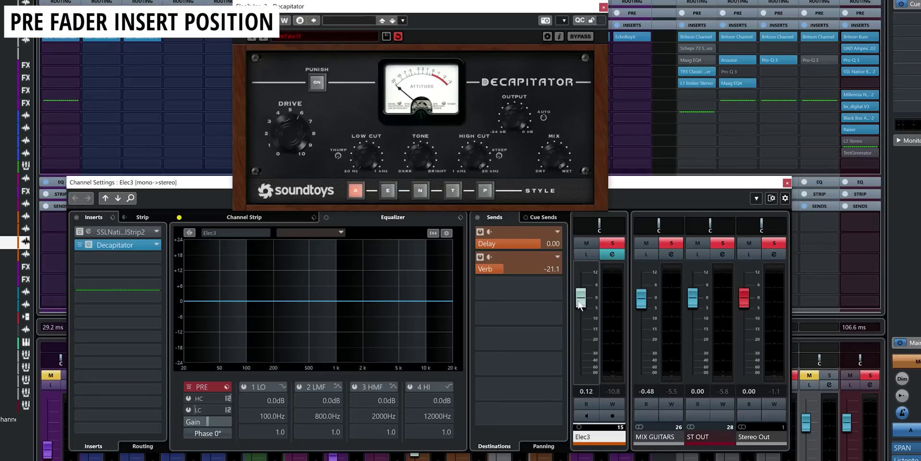
pyautogui.moveTo(580, 305)
pyautogui.mouseDown()
pyautogui.moveTo(582, 376)
pyautogui.moveTo(579, 300)
pyautogui.mouseUp()
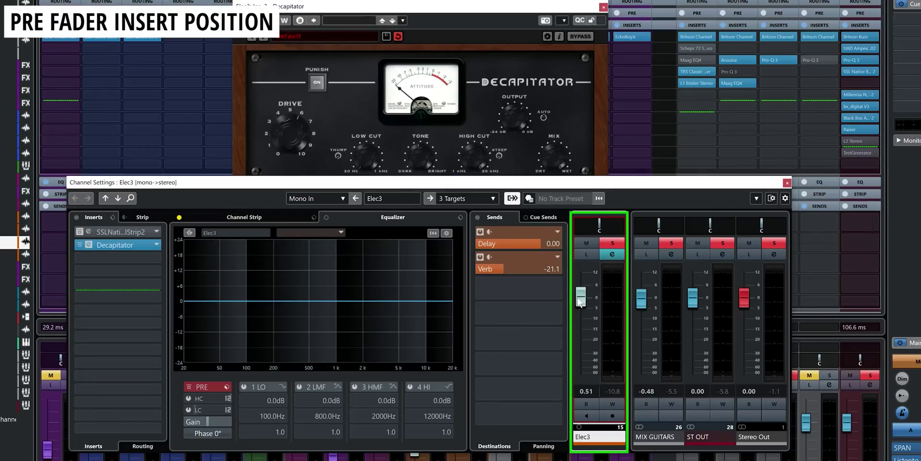
pyautogui.moveTo(581, 303)
pyautogui.mouseDown()
pyautogui.moveTo(581, 367)
pyautogui.moveTo(581, 300)
pyautogui.mouseUp()
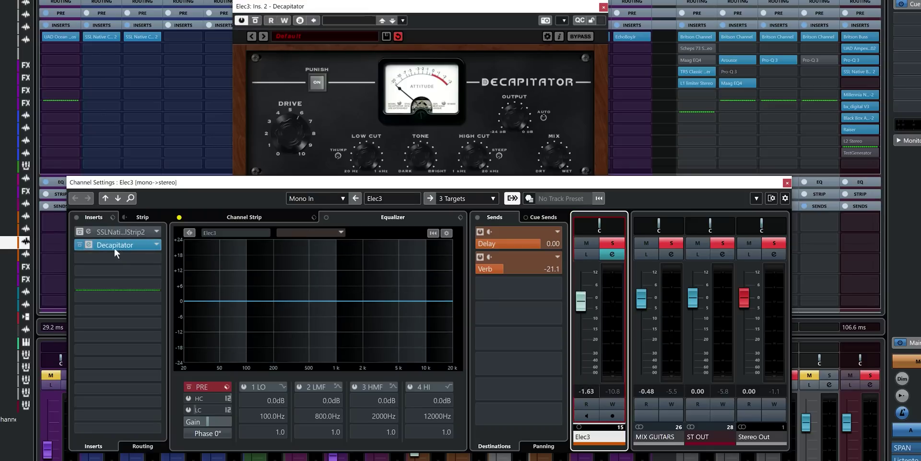
# Move Decapitator to post-fader insert slot 6 on Elec3 and vary the channel fader to about -2.90 dB.
pyautogui.moveTo(118, 245); pyautogui.dragTo(120, 296)
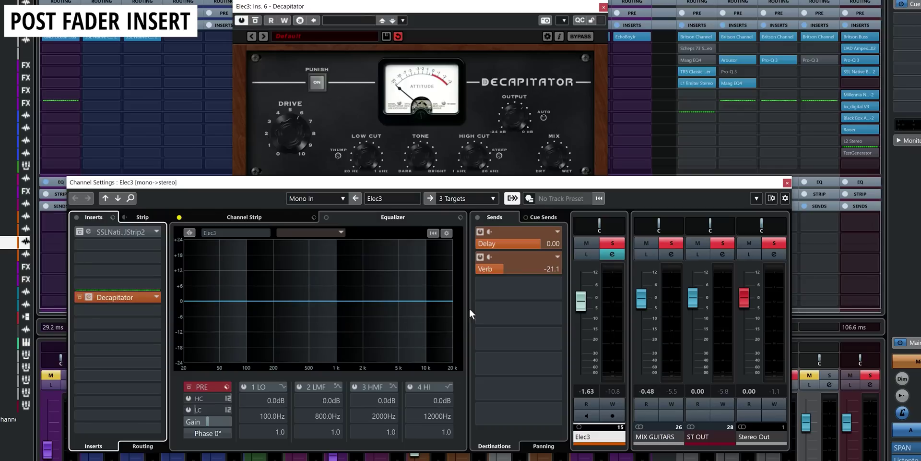
pyautogui.scroll(-15, 581, 301)
pyautogui.scroll(14, 581, 300)
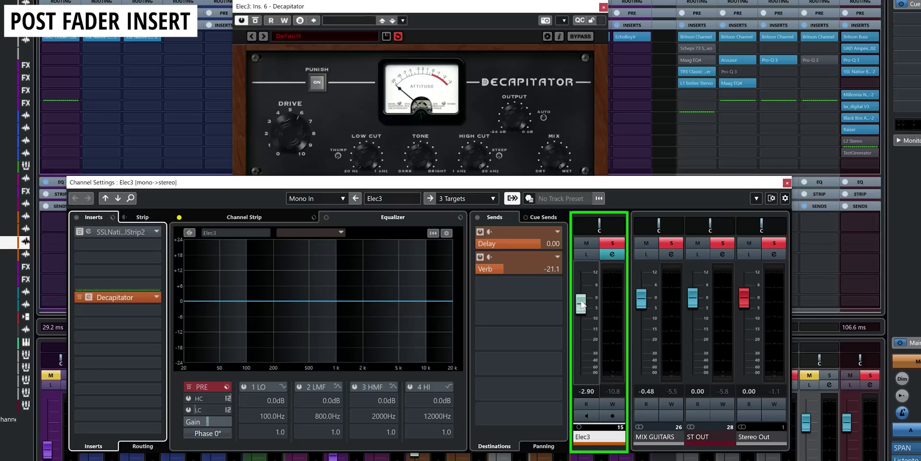
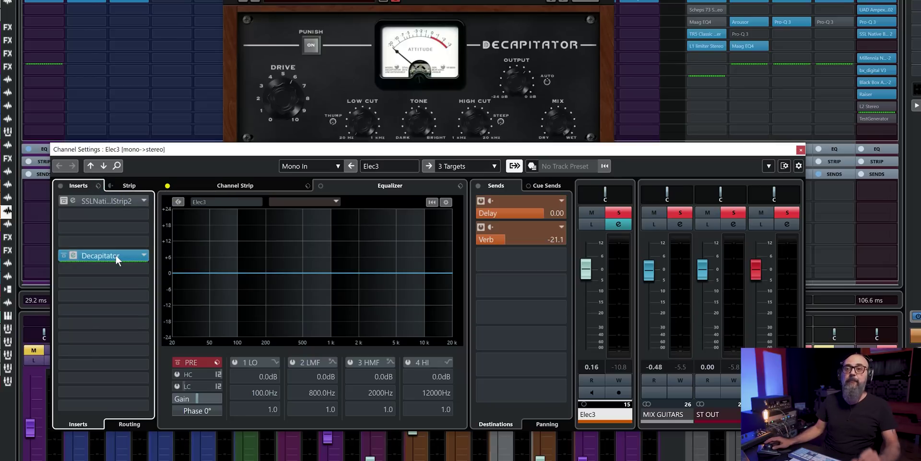
# Move Decapitator to the first post-fader slot on Elec3 and open the active Vintage Compressor in the channel strip.
pyautogui.moveTo(116, 254); pyautogui.dragTo(113, 269)
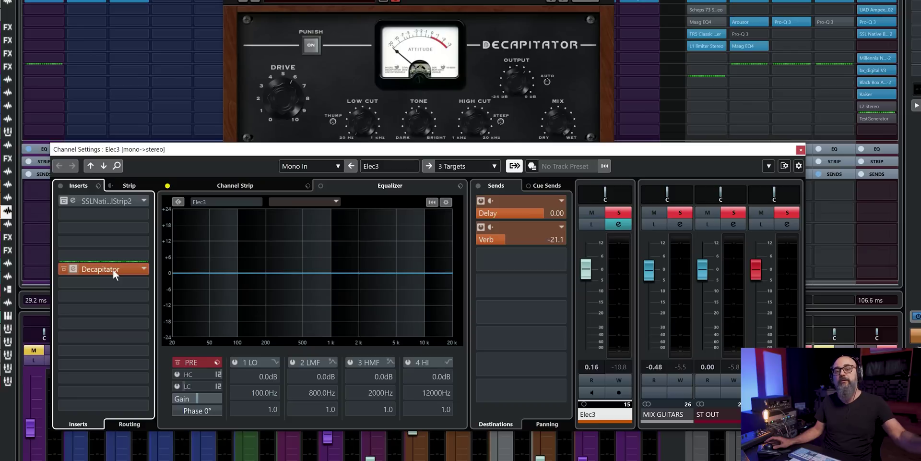
pyautogui.click(113, 185)
pyautogui.click(100, 185)
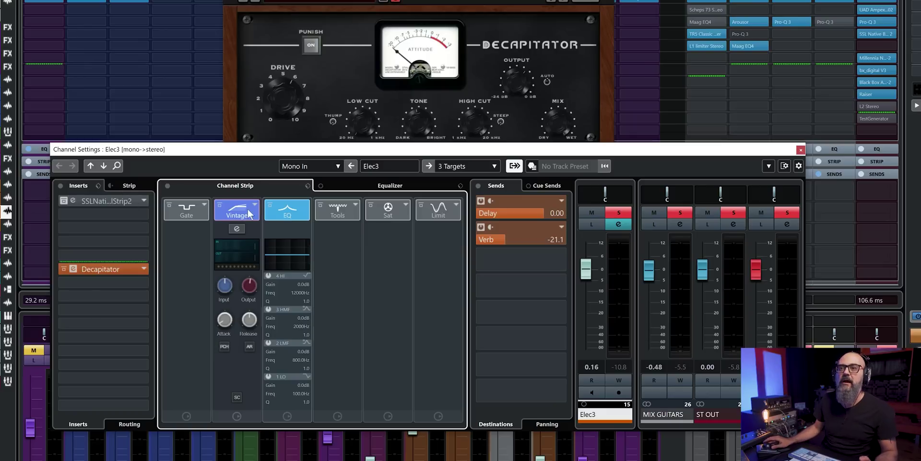
pyautogui.click(237, 230)
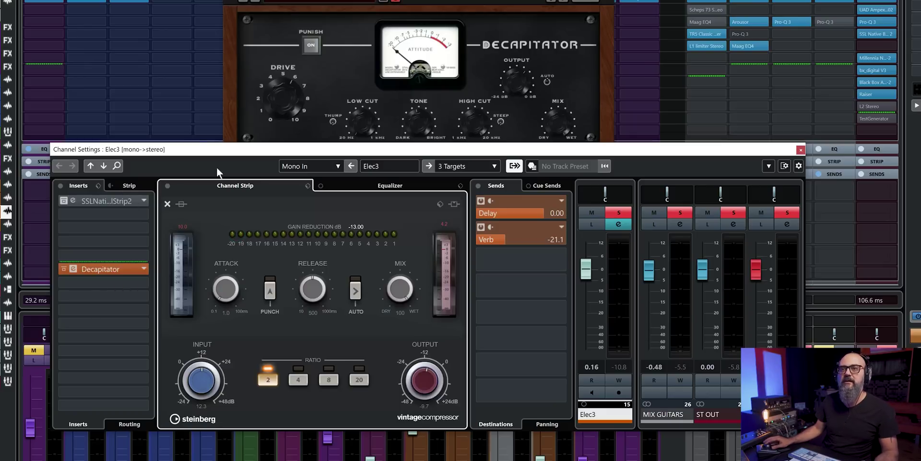
# Return Decapitator to the last pre-fader slot, start playback and open the Vintage Compressor to watch its gain reduction.
pyautogui.moveTo(91, 267); pyautogui.dragTo(91, 255)
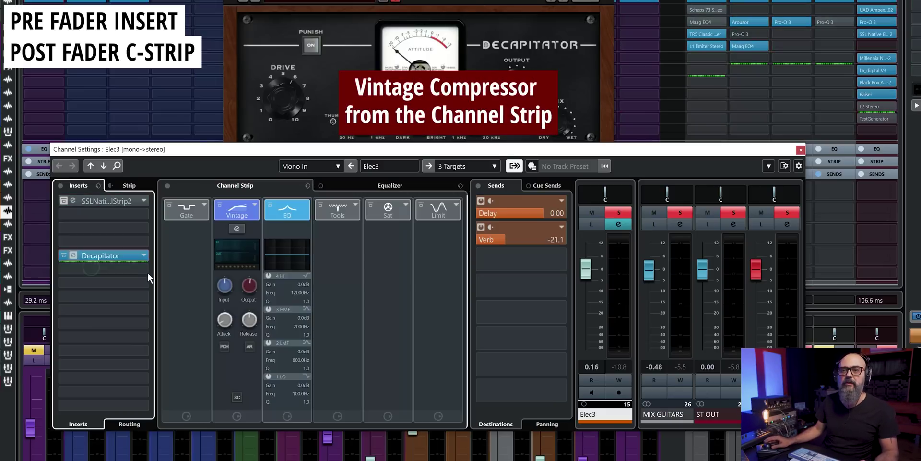
pyautogui.press('space')
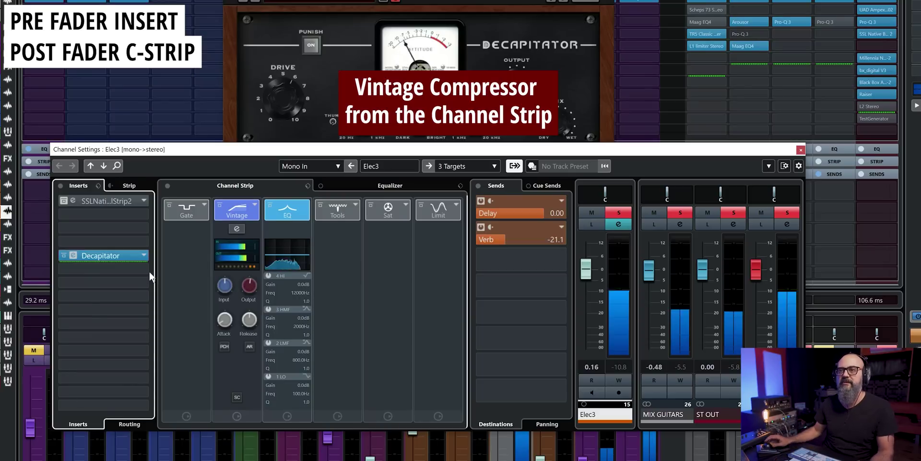
pyautogui.click(236, 229)
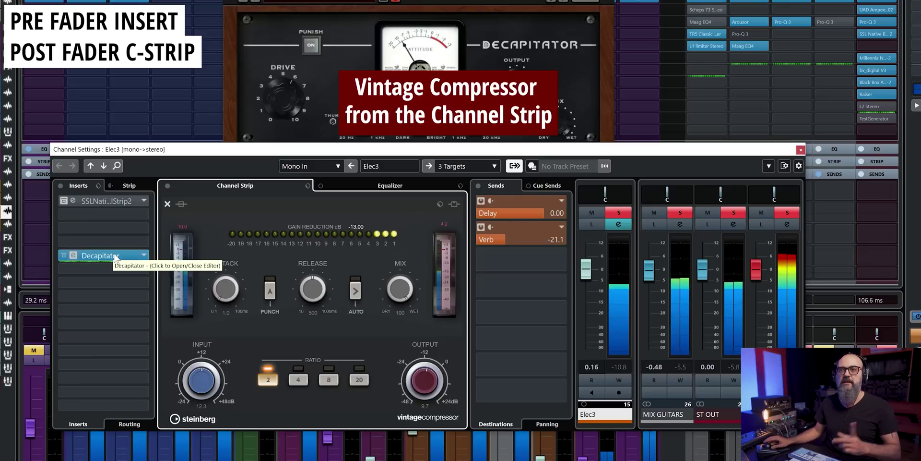
# Check the Vintage Compressor's gain reduction with Decapitator in the first post-fader slot, and return Decapitator to the last pre-fader slot.
pyautogui.moveTo(115, 256); pyautogui.dragTo(110, 268)
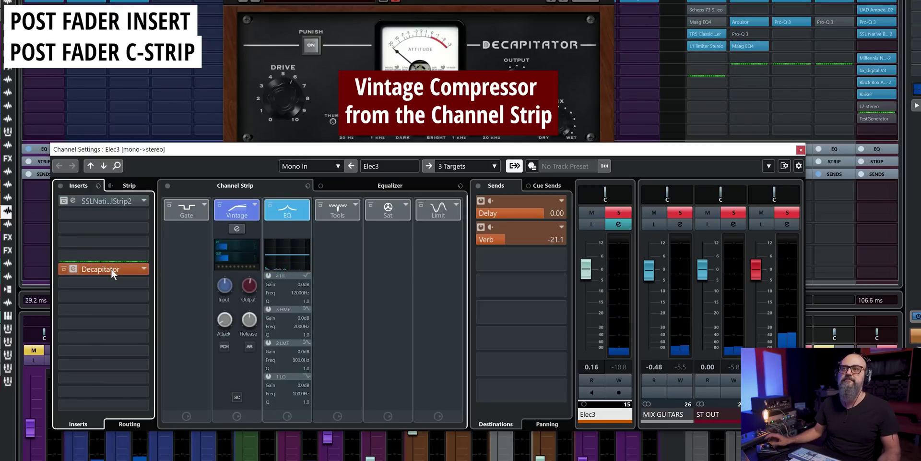
pyautogui.click(237, 230)
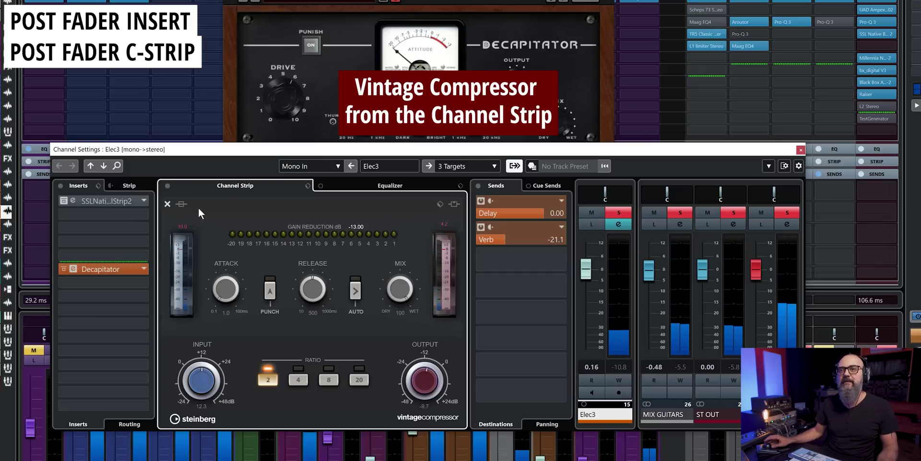
pyautogui.moveTo(119, 268); pyautogui.dragTo(120, 255)
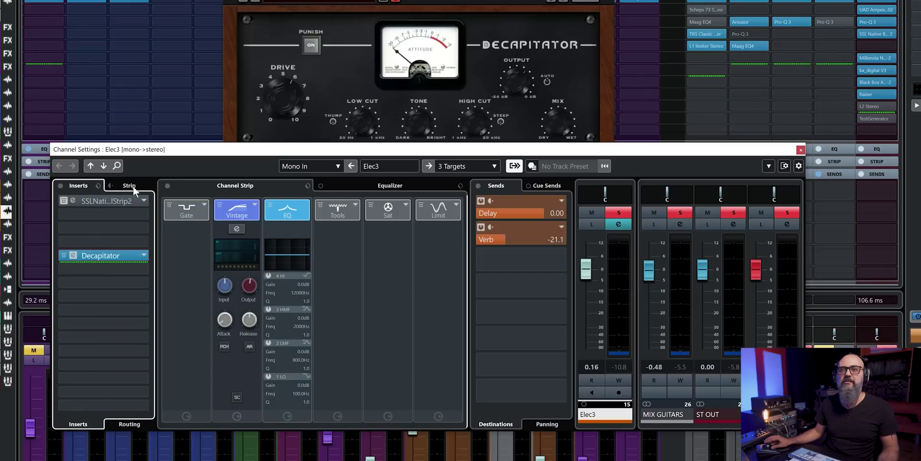
# Check the Vintage Compressor's gain reduction with Elec3's channel strip moved before the inserts, and return the strip to its post-inserts position.
pyautogui.click(111, 186)
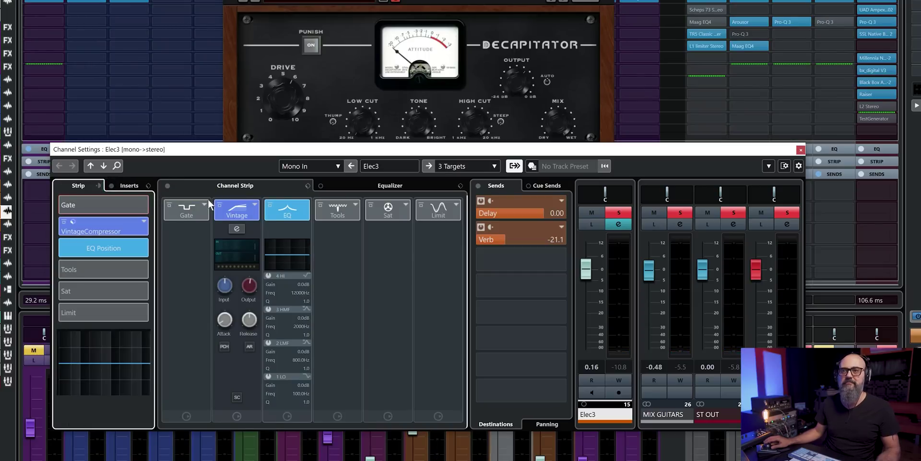
pyautogui.click(235, 228)
pyautogui.click(123, 185)
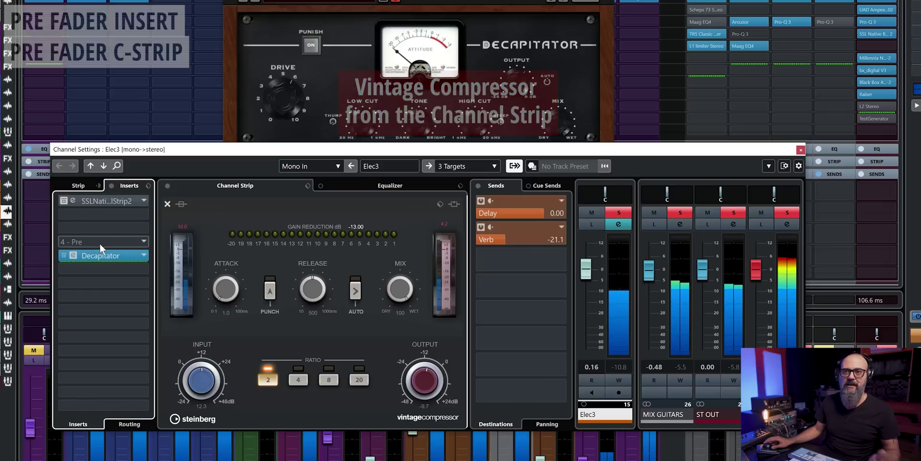
pyautogui.moveTo(78, 185); pyautogui.dragTo(123, 181)
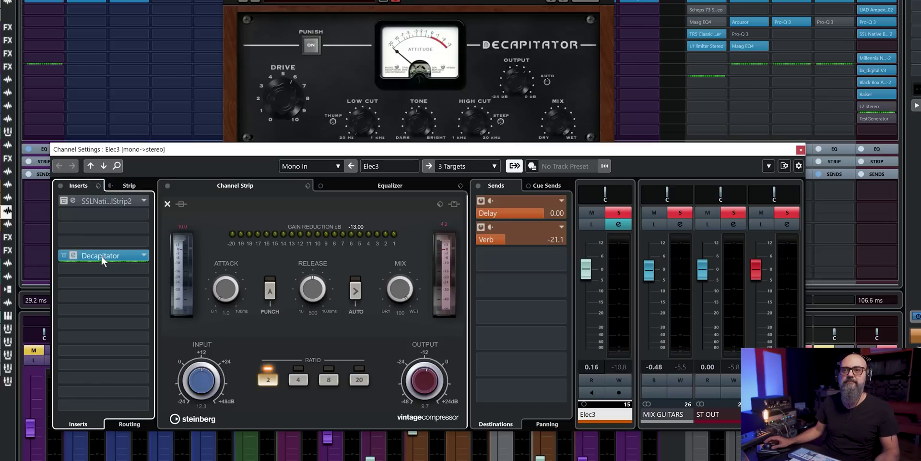
# Move Decapitator to the first post-fader slot and compare the Vintage Compressor's gain reduction with the channel strip before and after the inserts.
pyautogui.moveTo(99, 272); pyautogui.dragTo(121, 284)
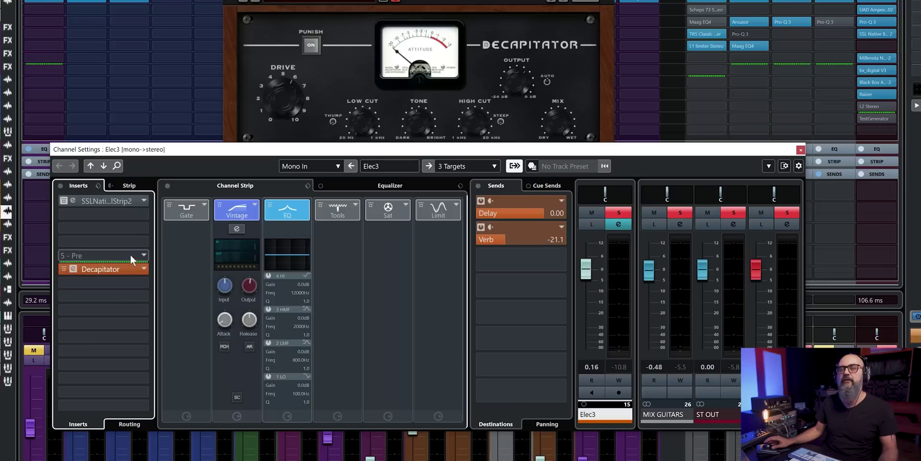
pyautogui.click(235, 228)
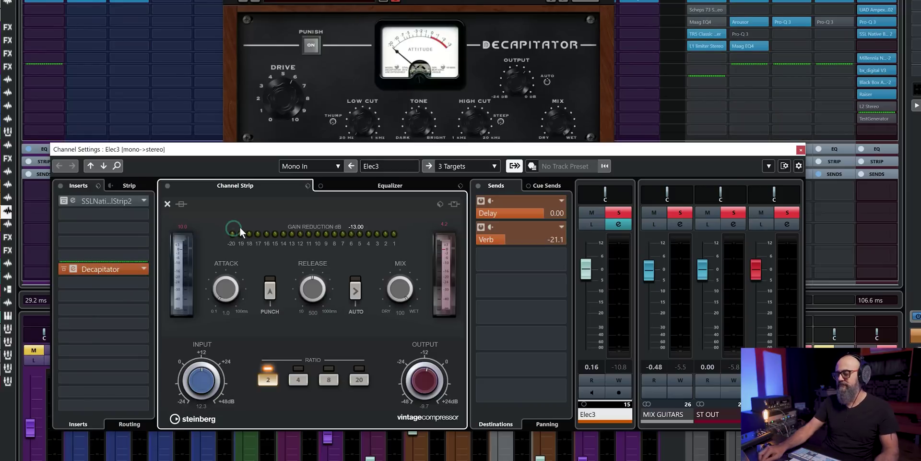
pyautogui.press('space')
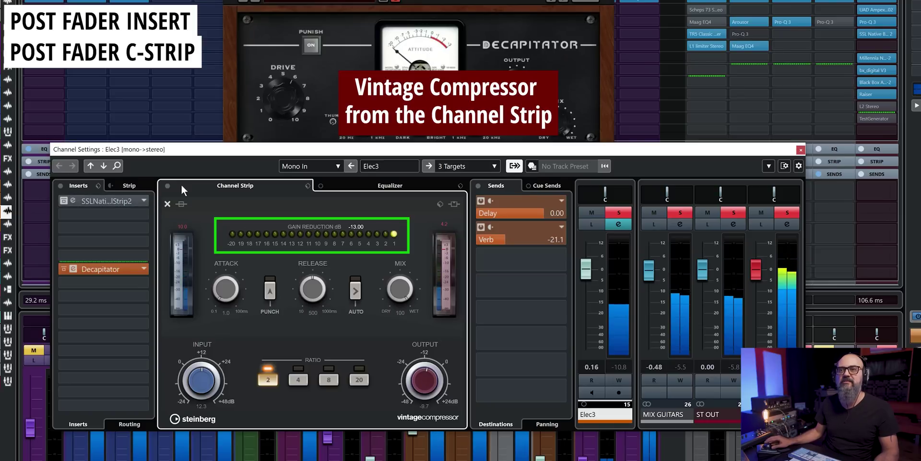
pyautogui.click(109, 186)
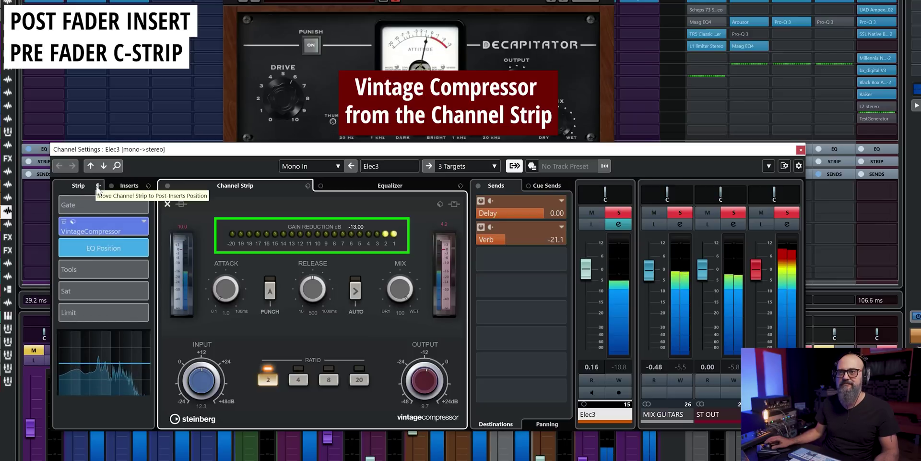
pyautogui.click(96, 185)
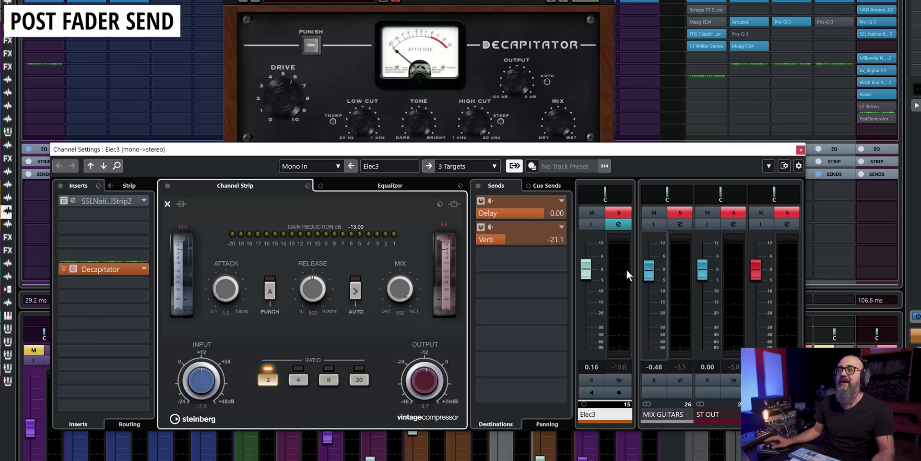
# Lower the Elec3 fader to -∞ during playback with its Delay send post-fader, and observe the Delay channel's meter.
pyautogui.moveTo(587, 271); pyautogui.dragTo(587, 351)
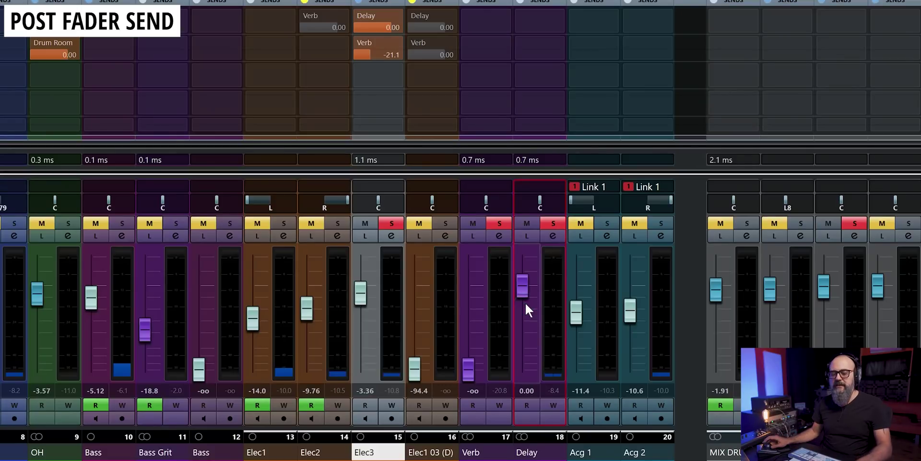
pyautogui.press('space')
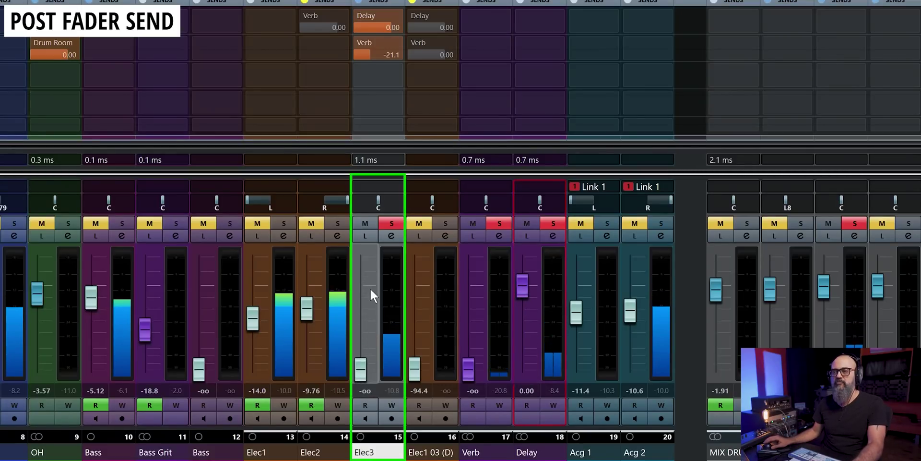
pyautogui.click(554, 302)
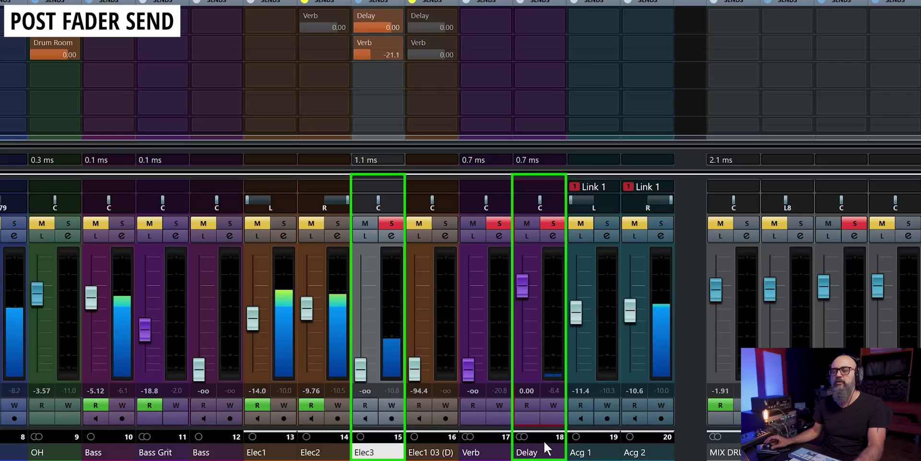
pyautogui.click(530, 452)
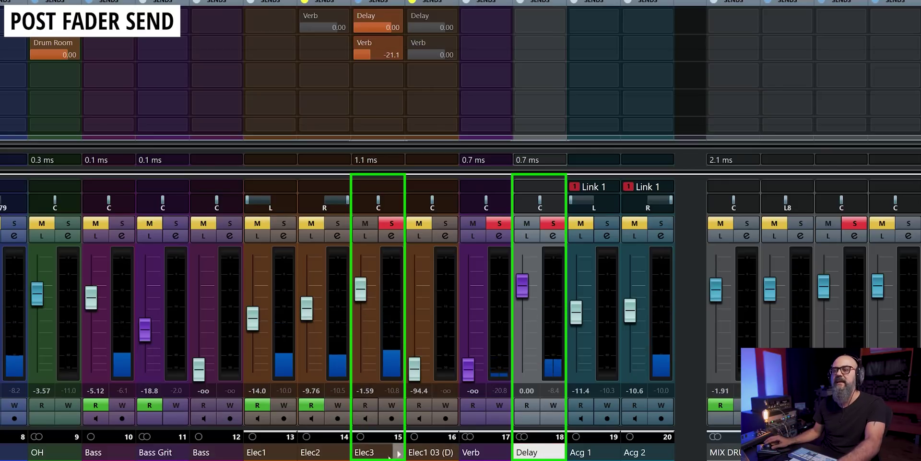
# Switch Elec3's Delay send to pre-fader, and sweep the channel fader down to -∞ and back up to about 0.19 dB during playback.
pyautogui.click(373, 453)
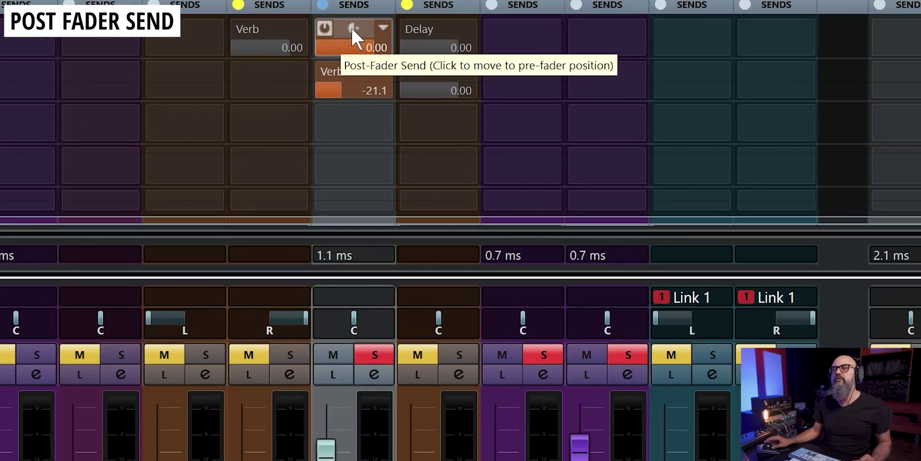
pyautogui.click(352, 27)
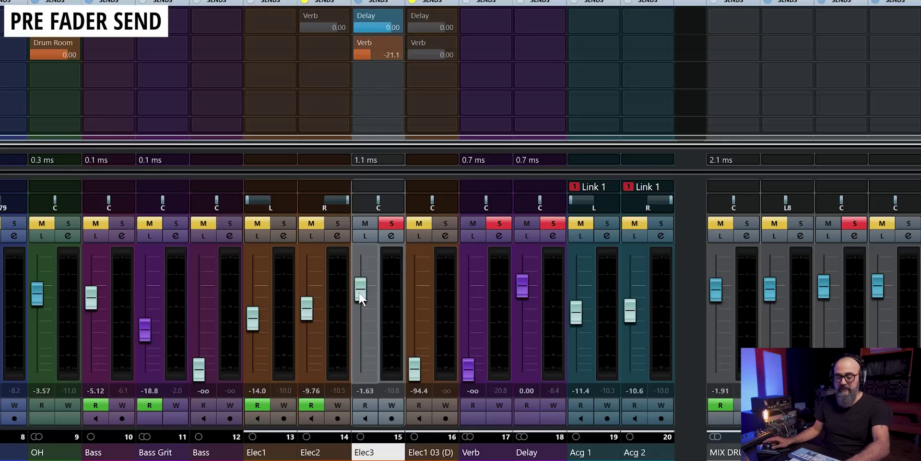
pyautogui.moveTo(361, 298)
pyautogui.mouseDown()
pyautogui.moveTo(361, 364)
pyautogui.moveTo(361, 297)
pyautogui.mouseUp()
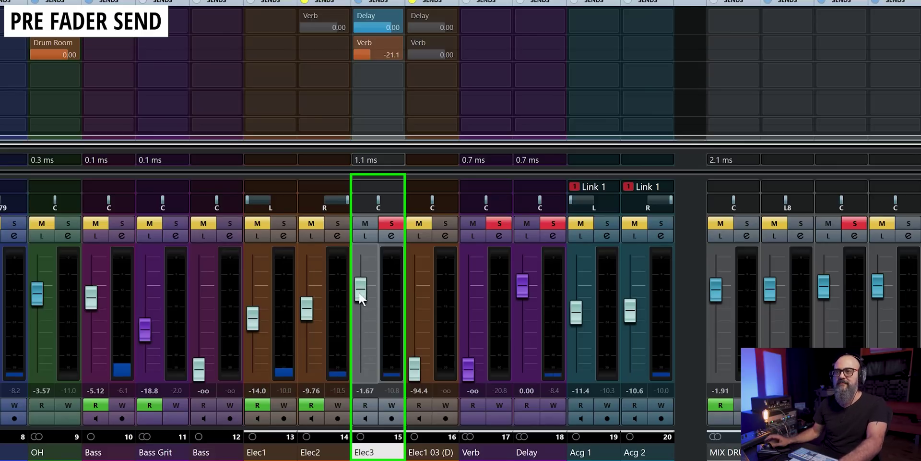
pyautogui.scroll(-10, 360, 293)
pyautogui.scroll(-10, 360, 293)
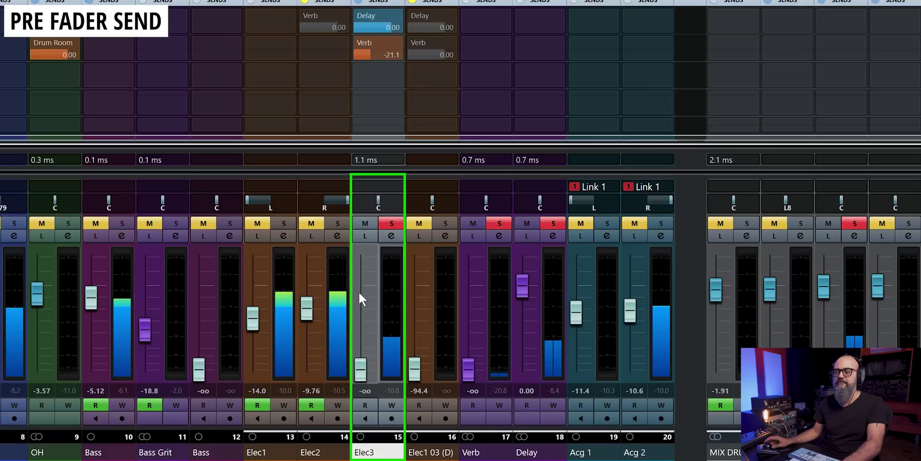
pyautogui.scroll(15, 360, 293)
pyautogui.scroll(5, 359, 292)
pyautogui.scroll(-1, 358, 292)
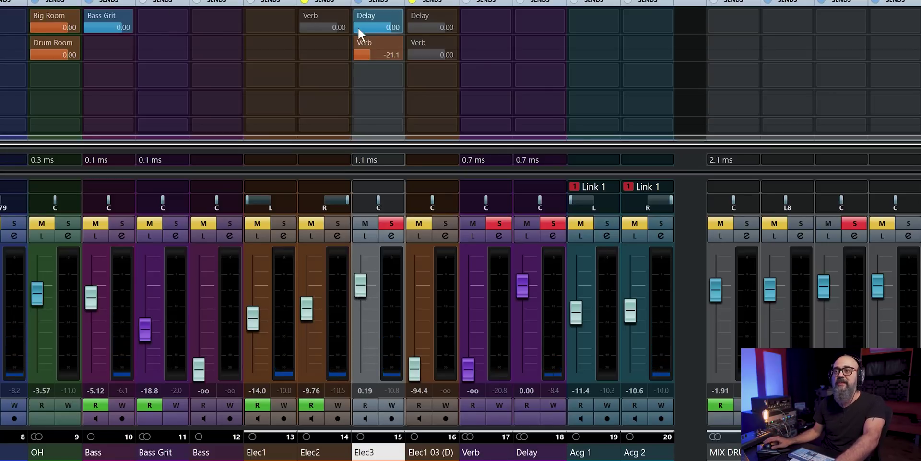
# Return Elec3's Delay send to the post-fader position.
pyautogui.click(536, 457)
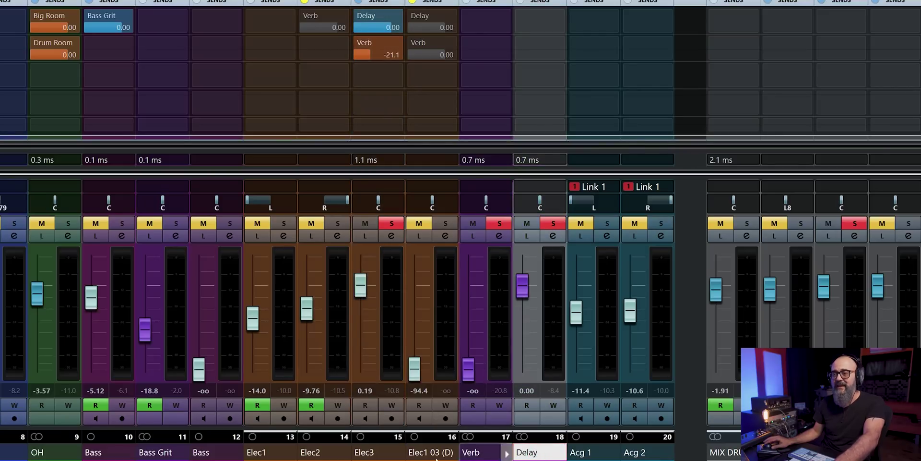
pyautogui.click(371, 453)
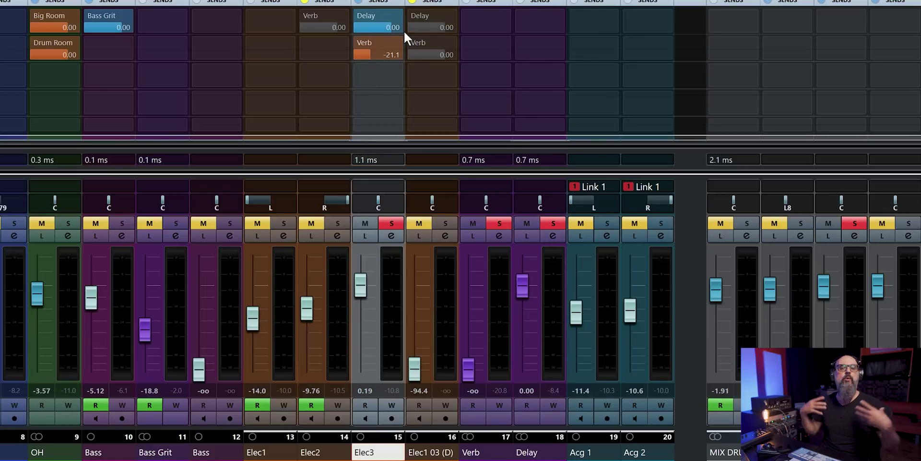
pyautogui.click(376, 12)
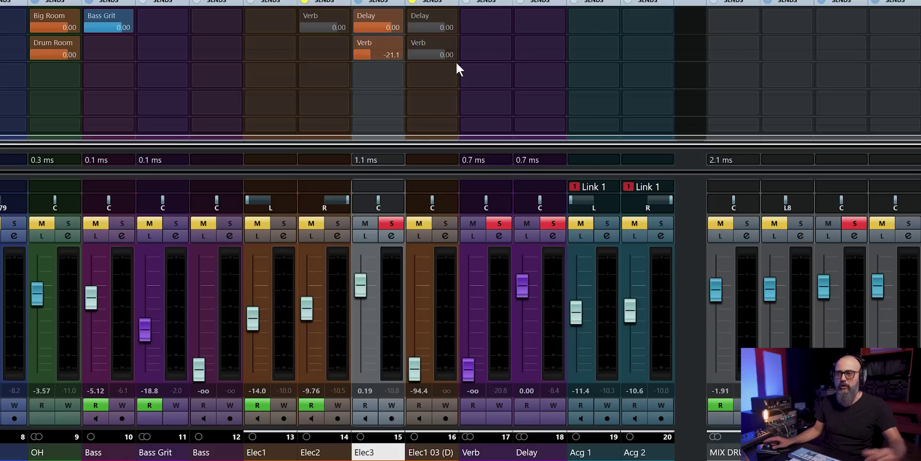
# Lower the Elec3 fader gradually to about -22.2 dB during playback to compare the dry level with the post-fader Delay send.
pyautogui.scroll(-8, 364, 280)
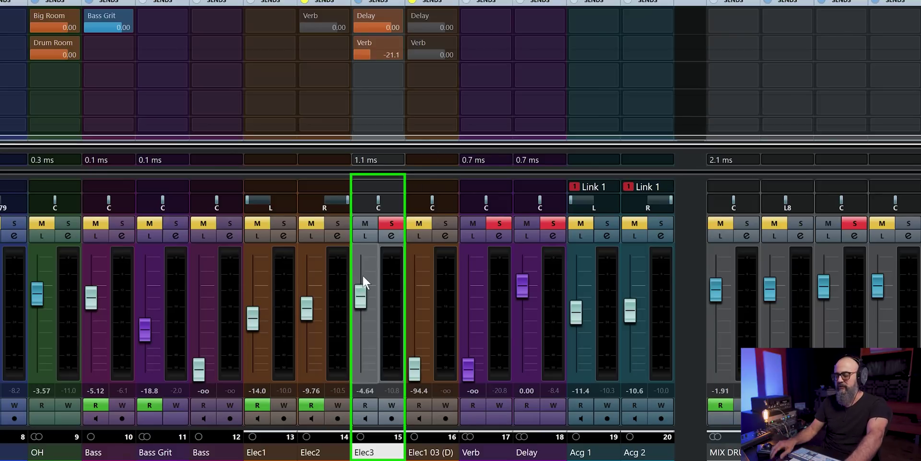
pyautogui.press('space')
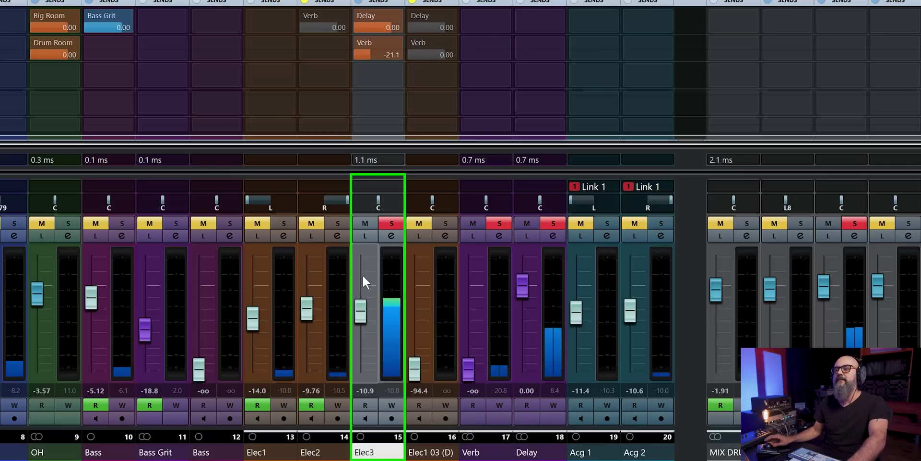
pyautogui.scroll(-3, 363, 276)
pyautogui.scroll(-4, 362, 274)
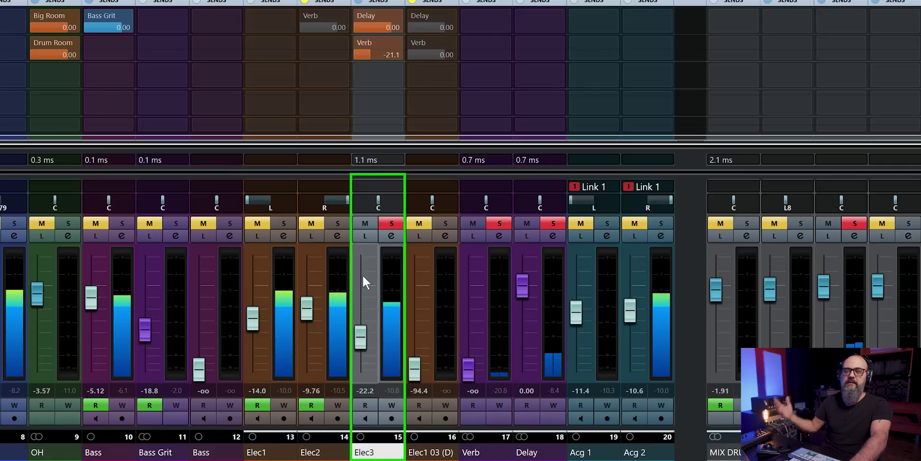
pyautogui.scroll(10, 363, 281)
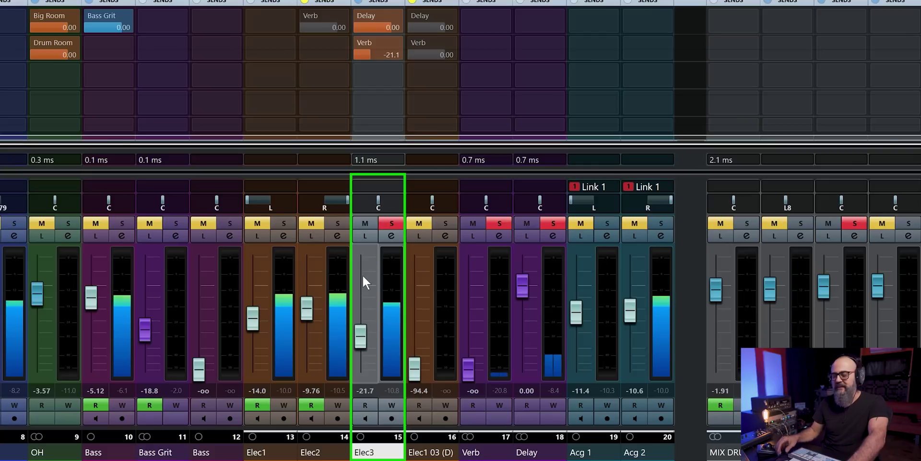
pyautogui.scroll(-10, 364, 277)
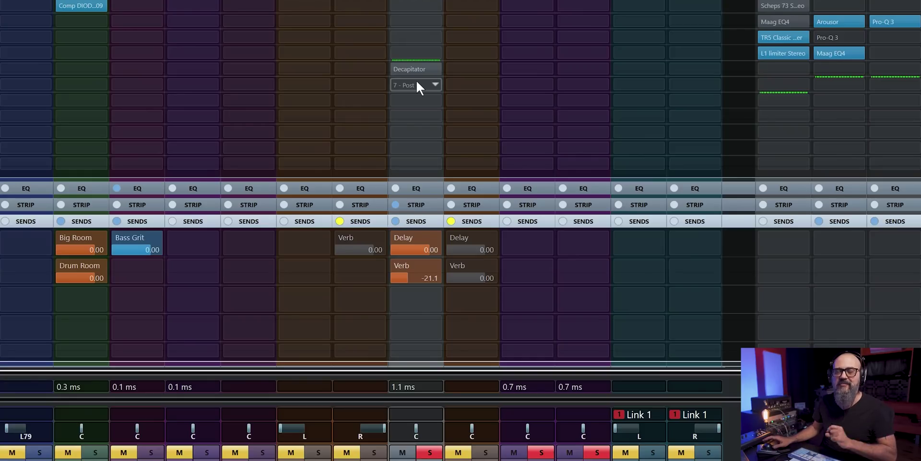
# Reactivate Decapitator in Elec3's last pre-fader insert slot and enable Listen on the Delay channel.
pyautogui.click(400, 69)
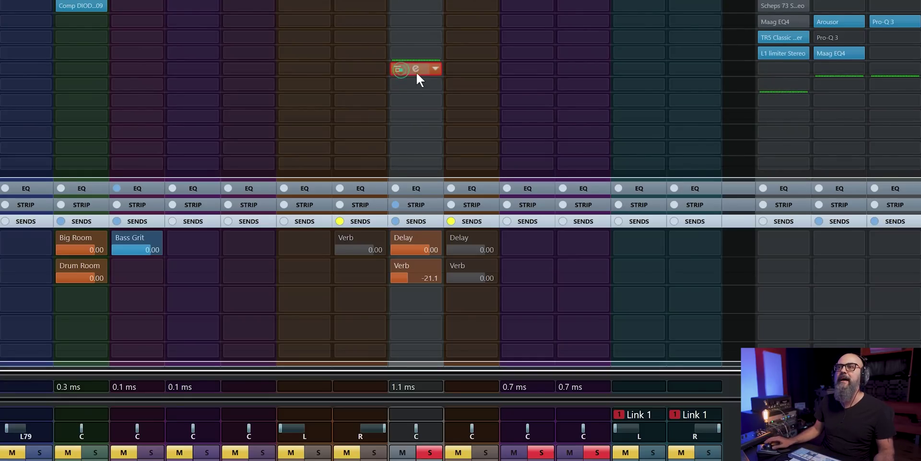
pyautogui.moveTo(416, 69); pyautogui.dragTo(414, 52)
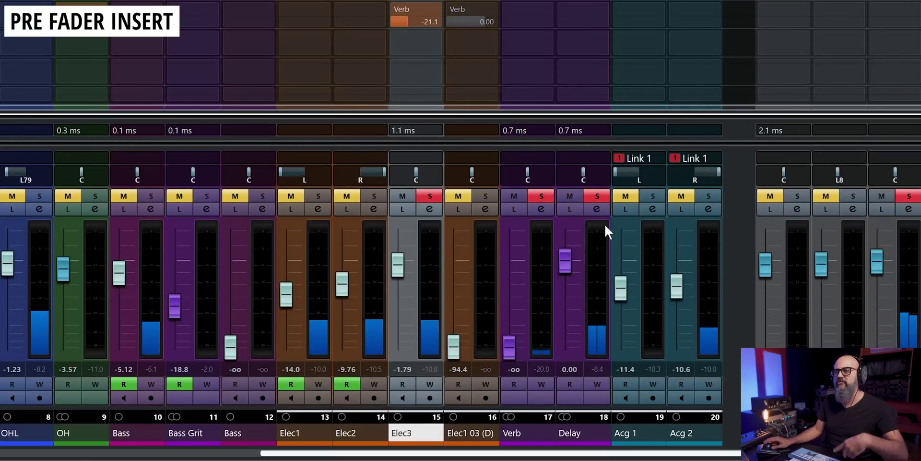
pyautogui.click(569, 209)
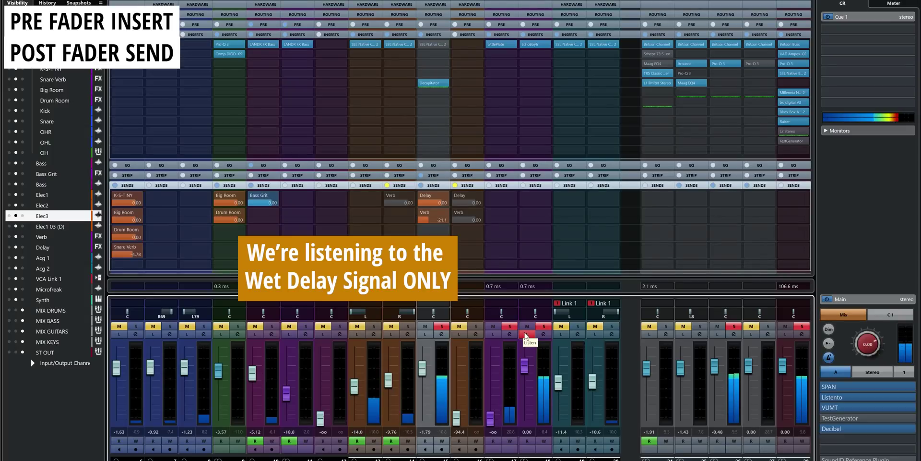
# Open Decapitator on Elec3, vary its Drive while listening to the wet delay signal, and close the plug-in window.
pyautogui.click(428, 86)
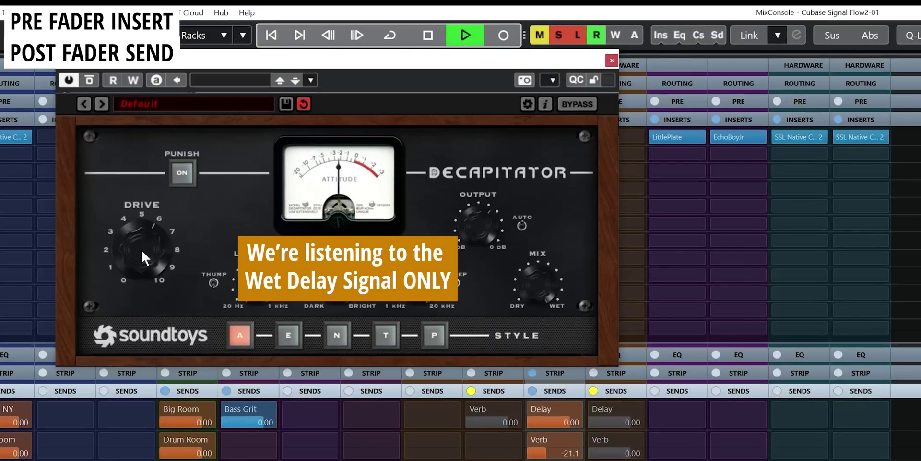
pyautogui.moveTo(134, 232)
pyautogui.mouseDown()
pyautogui.moveTo(133, 217)
pyautogui.moveTo(134, 228)
pyautogui.mouseUp()
pyautogui.click(610, 61)
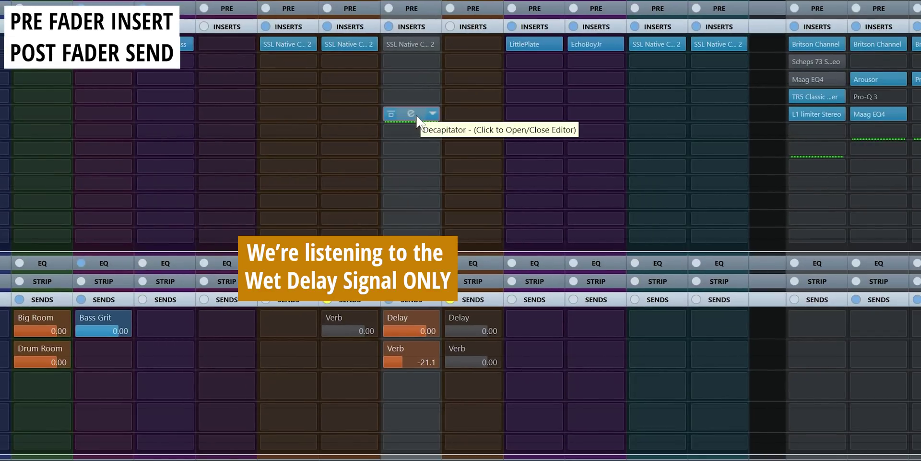
# Move Decapitator to Elec3's first post-fader slot and vary its Drive while listening to the delay.
pyautogui.moveTo(415, 114); pyautogui.dragTo(411, 132)
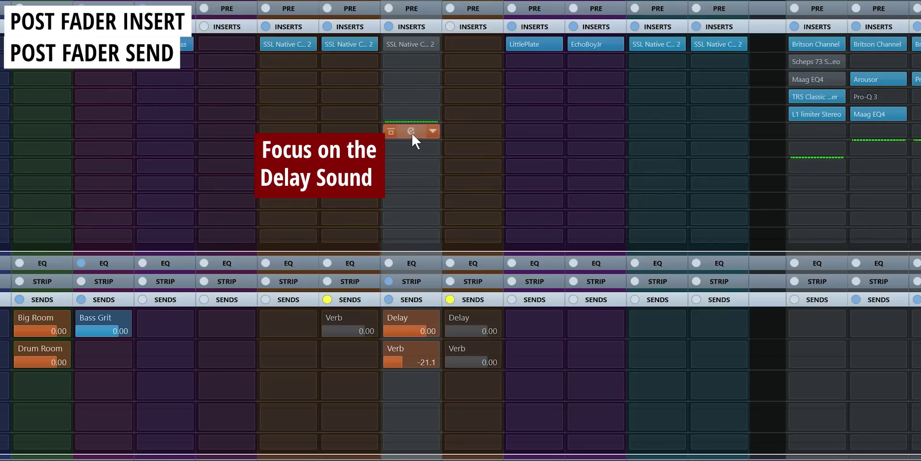
pyautogui.click(411, 131)
pyautogui.moveTo(131, 223); pyautogui.dragTo(116, 192)
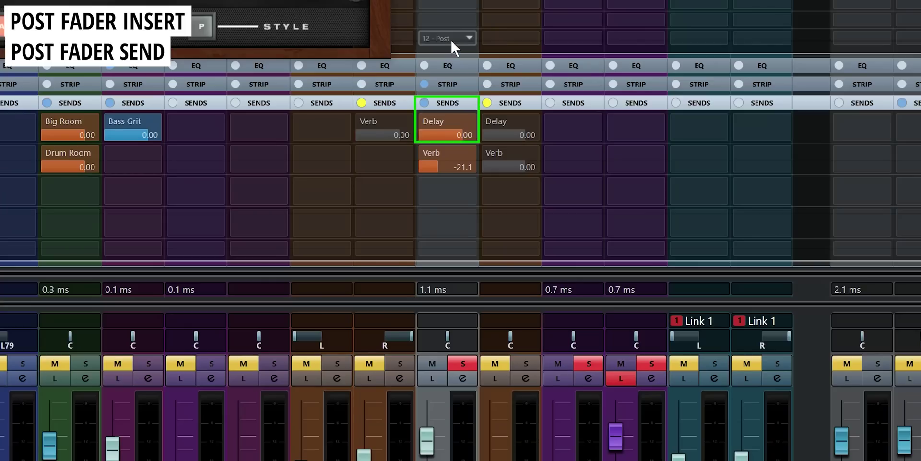
# Switch Elec3's Delay send to pre-fader and vary Decapitator's Drive with the plug-in still in the post-fader slot.
pyautogui.click(446, 118)
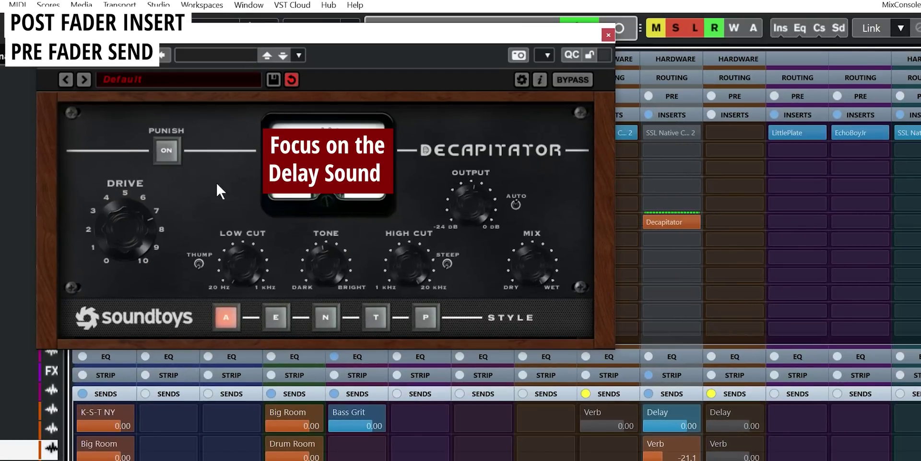
pyautogui.moveTo(140, 227); pyautogui.dragTo(128, 355)
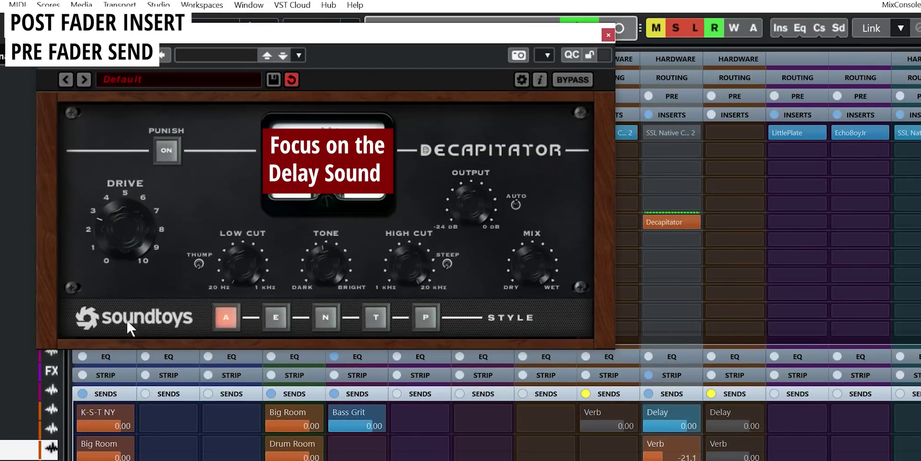
pyautogui.moveTo(131, 181)
pyautogui.mouseDown()
pyautogui.moveTo(122, 340)
pyautogui.moveTo(122, 138)
pyautogui.moveTo(119, 194)
pyautogui.mouseUp()
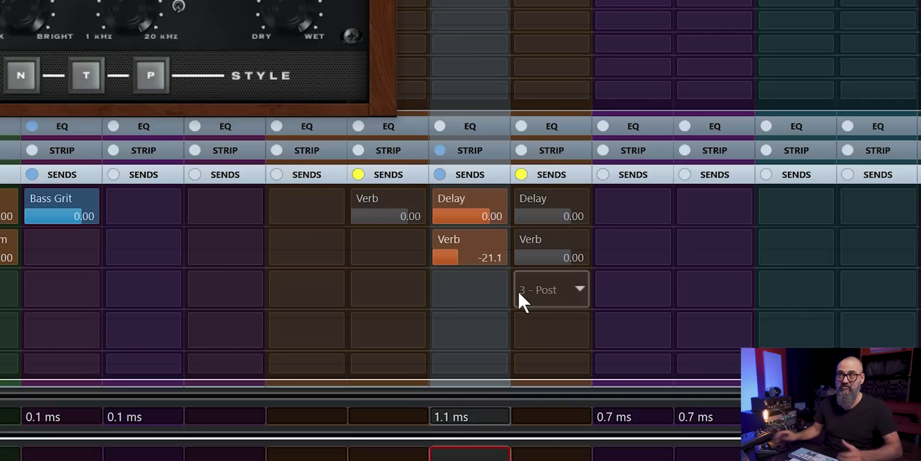
pyautogui.moveTo(516, 240)
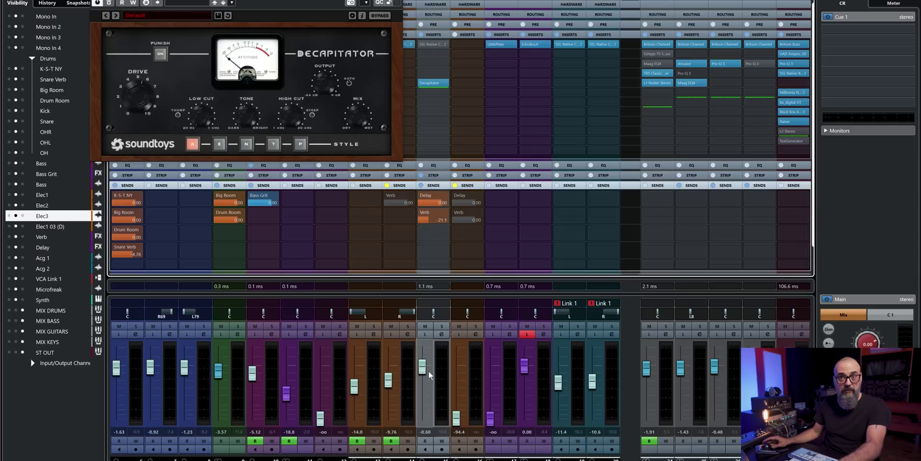
pyautogui.moveTo(429, 375); pyautogui.dragTo(449, 314)
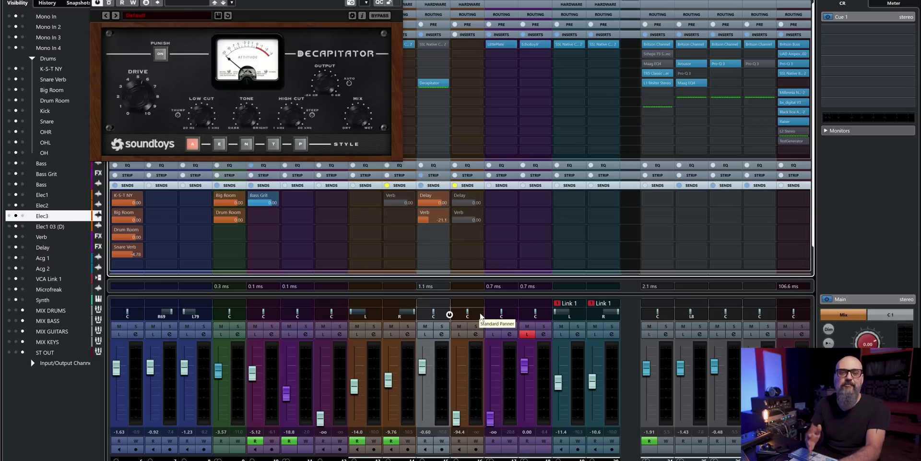